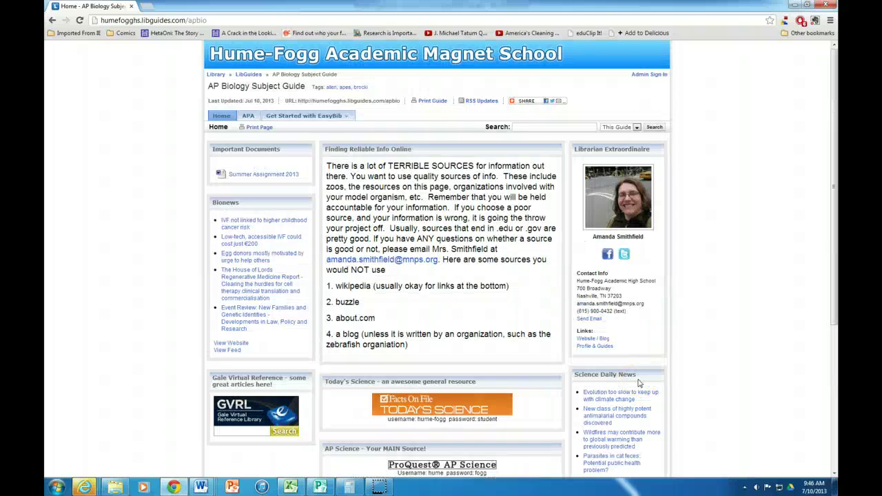
Scroll through the AP Biology guide to find the ProQuest AP Science link
scroll(640, 383, down, 3)
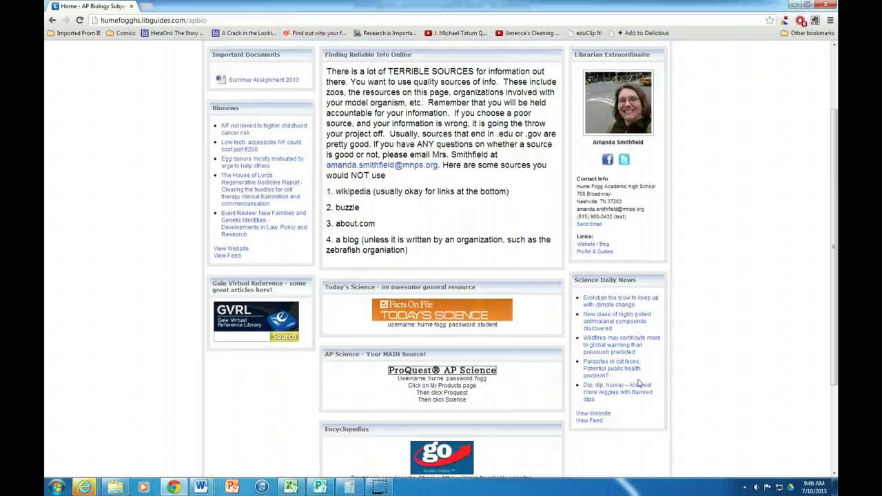
scroll(640, 383, up, 3)
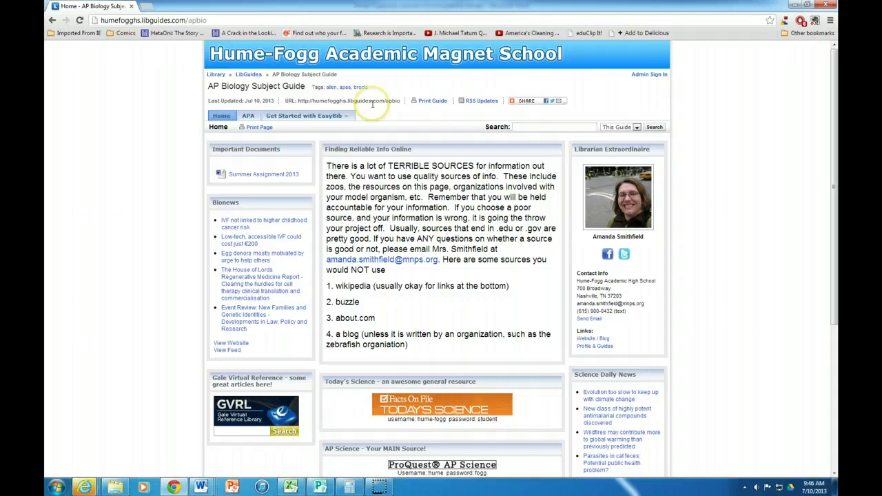
scroll(476, 275, down, 3)
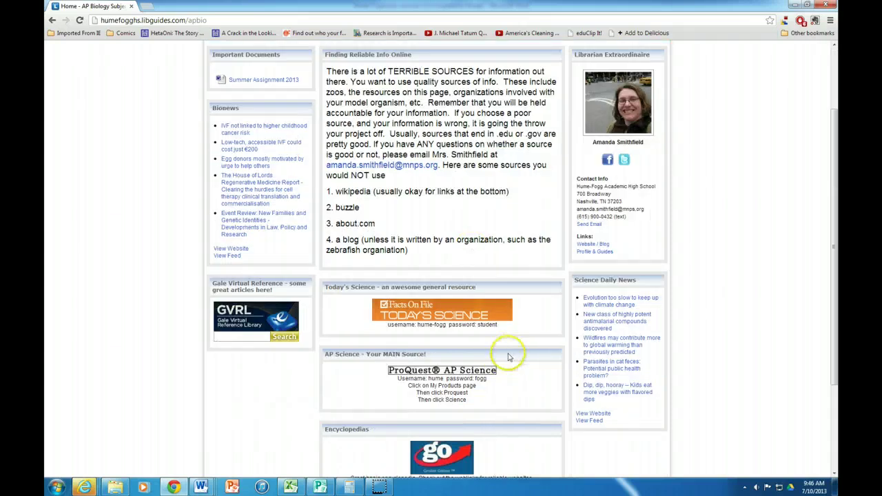
Open the ProQuest AP Science site from the guide and enter the school login username
click(495, 370)
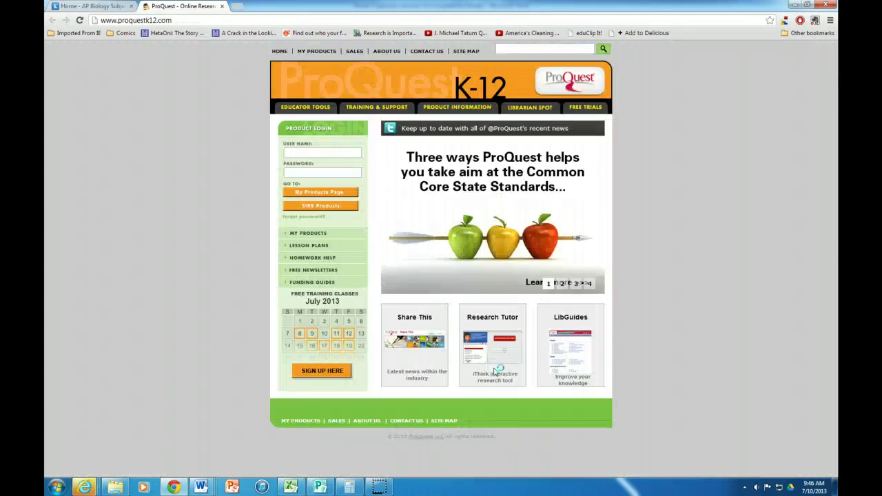
click(301, 151)
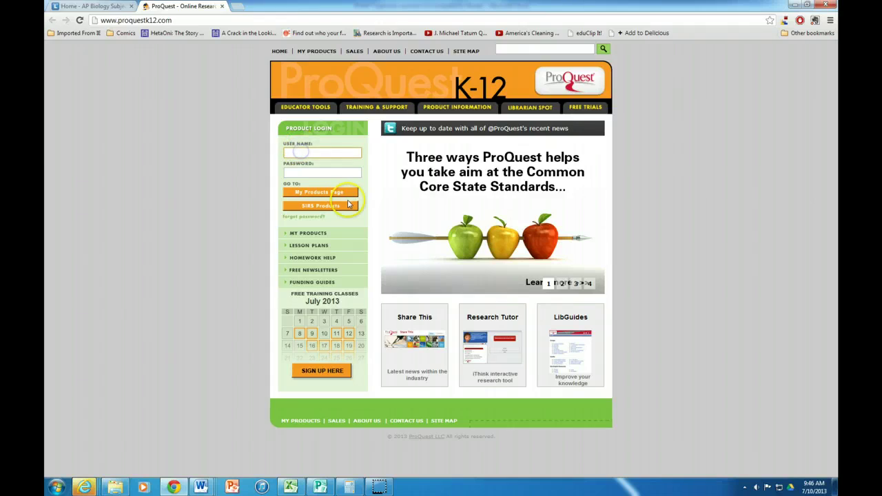
text(hume)
key(Tab)
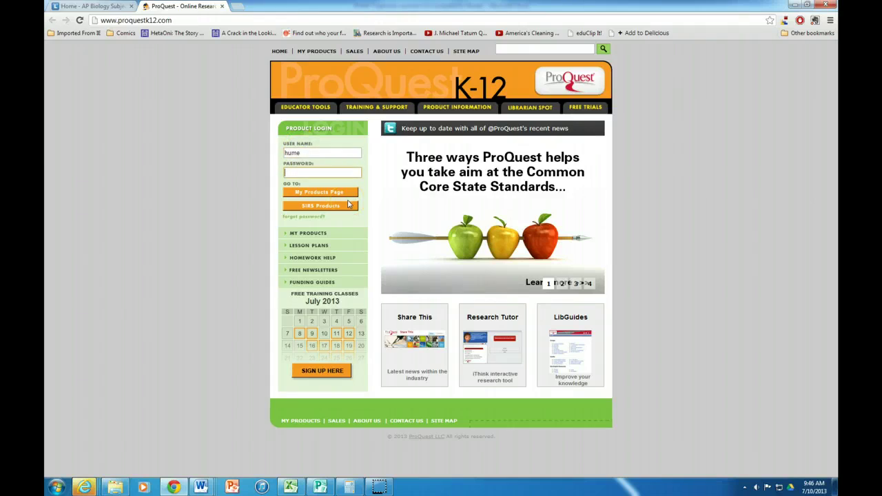
Log in via My Products Page and open ProQuest's Science & Technology search
click(330, 192)
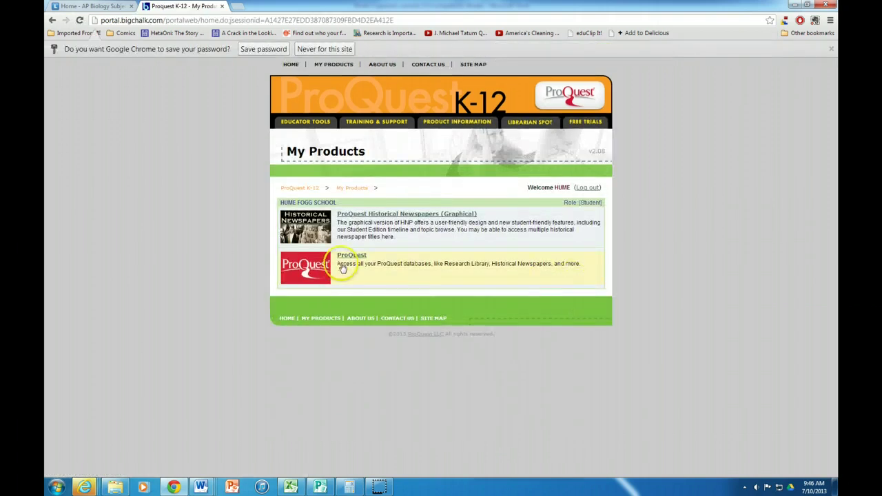
click(346, 257)
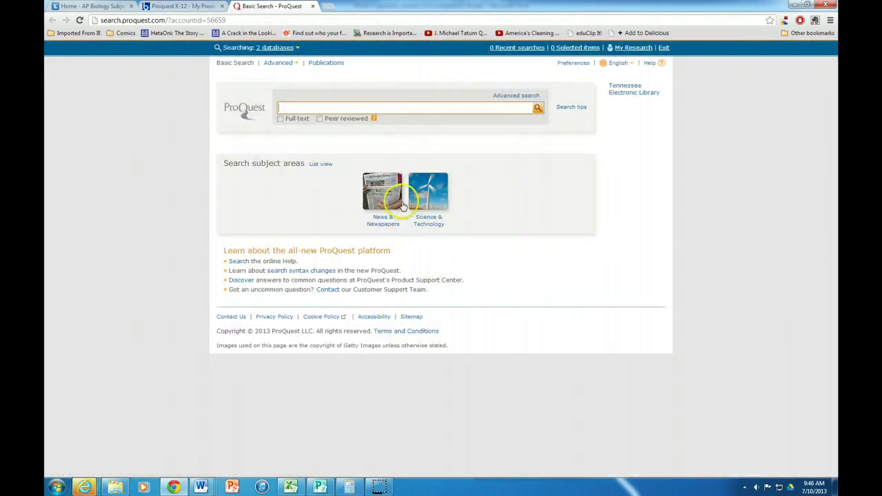
click(424, 201)
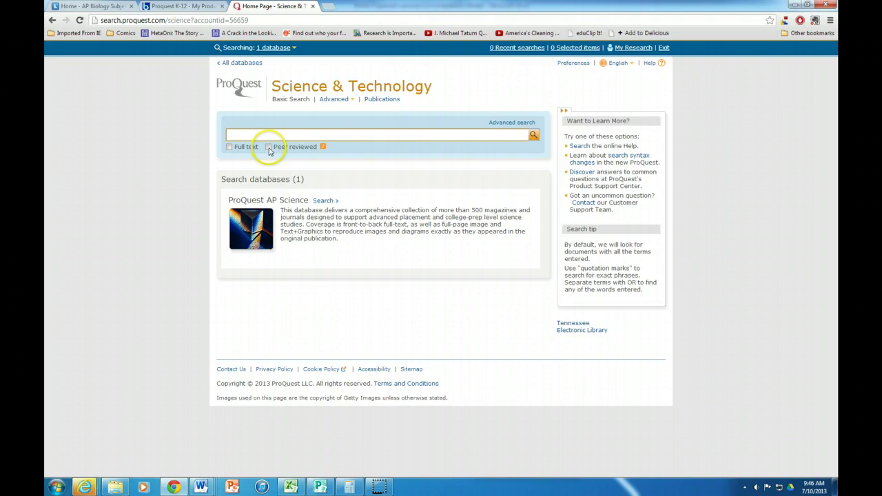
Limit to Peer reviewed and Full text items, then enter 'fruit fly' as the search term
click(268, 148)
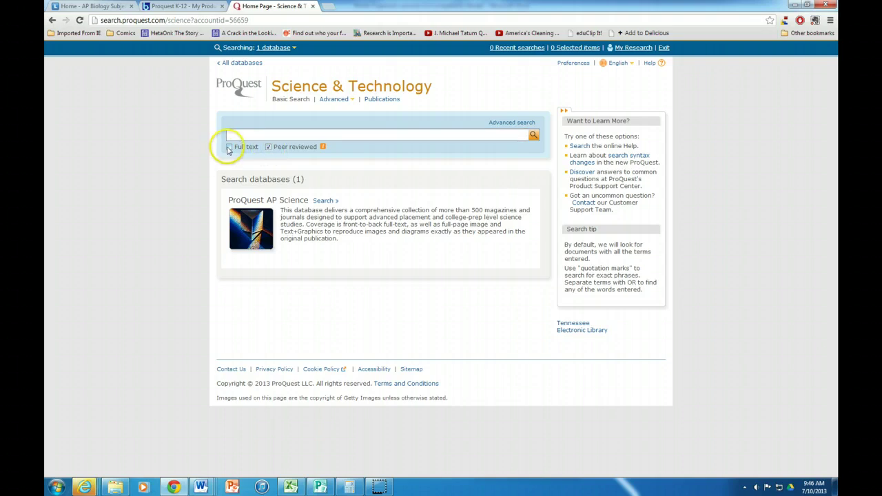
click(228, 147)
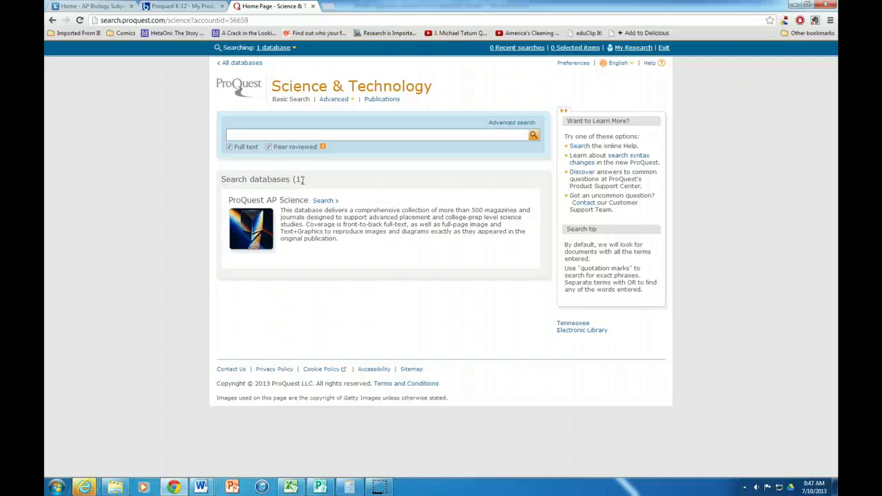
click(248, 135)
text(fruit fly)
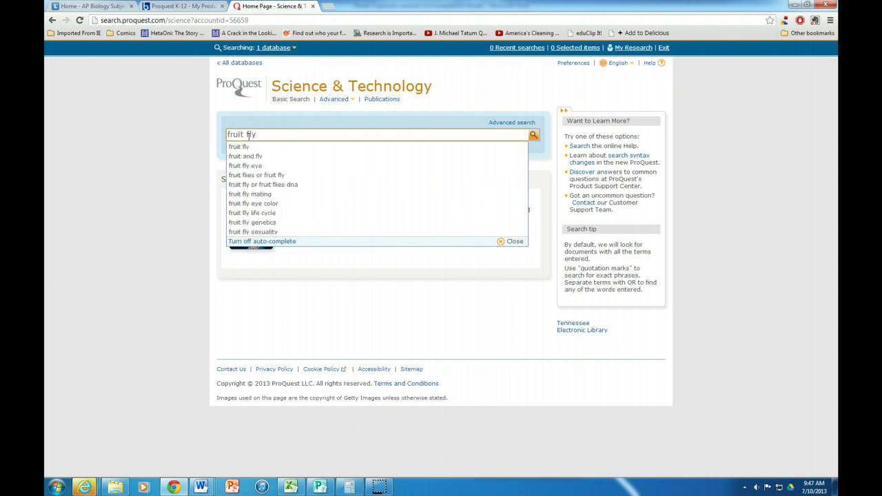
Run the fruit fly Advanced Search with the publication date left at All dates
click(527, 128)
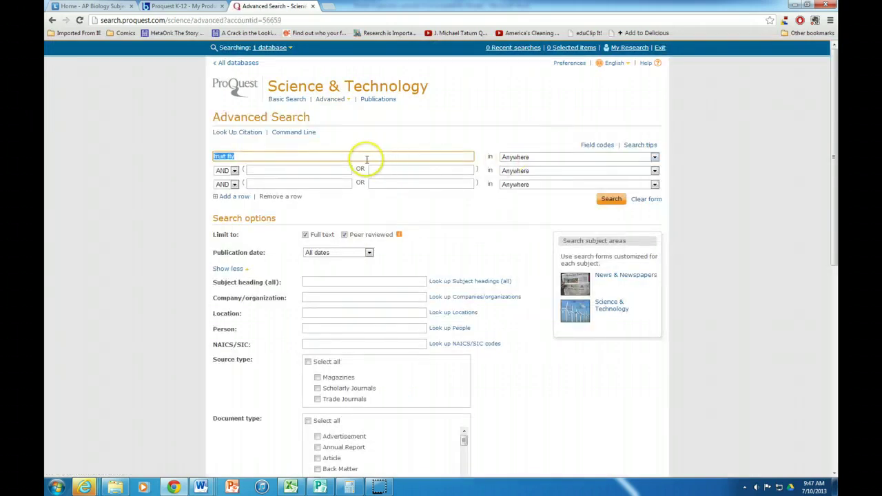
scroll(379, 159, down, 1)
click(359, 206)
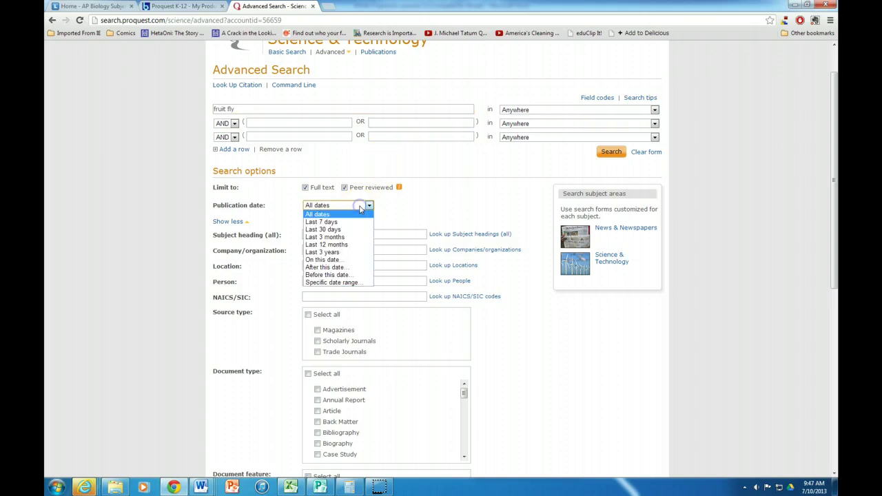
click(496, 180)
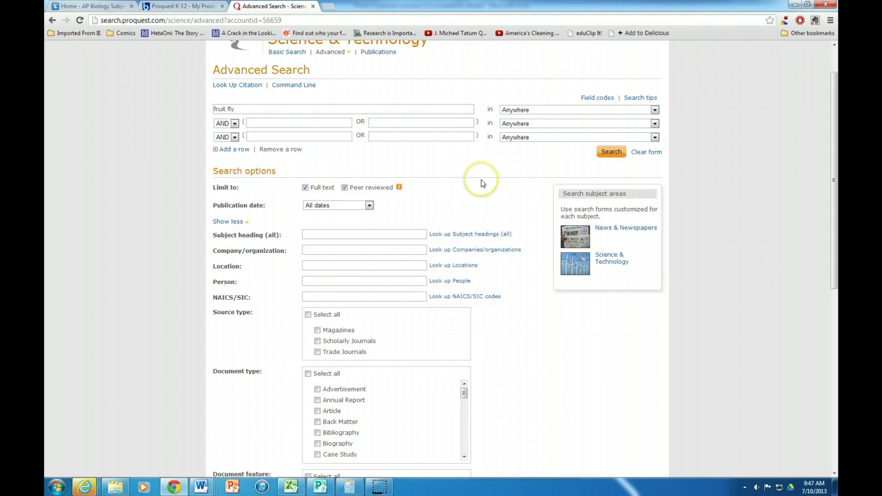
scroll(482, 184, up, 1)
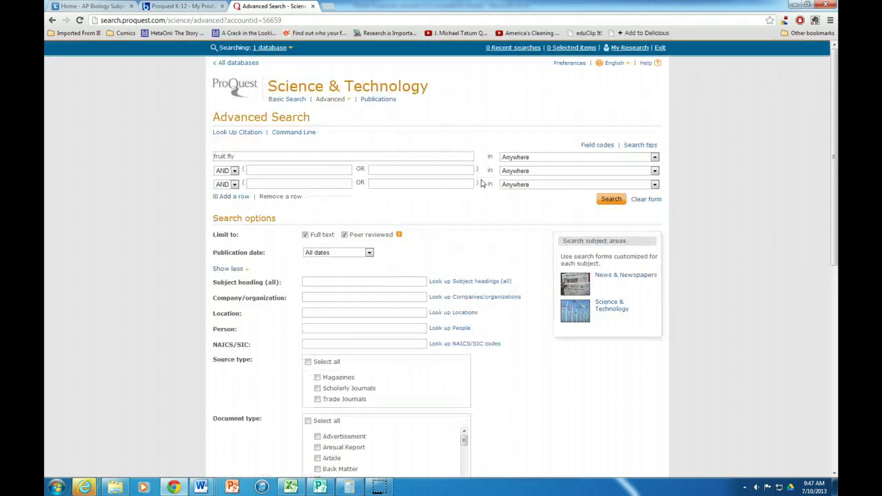
click(613, 202)
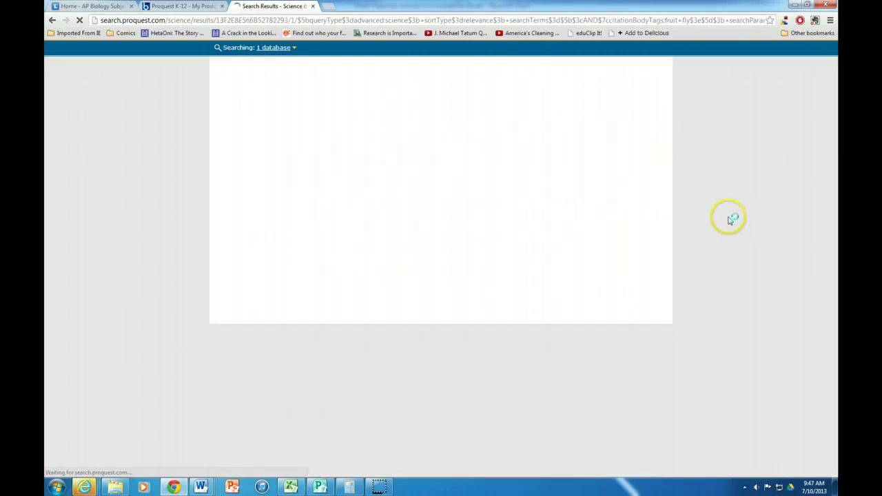
Scroll the results and open the full text of result 7, 'Learning how a fruit fly forgets'
scroll(681, 229, down, 2)
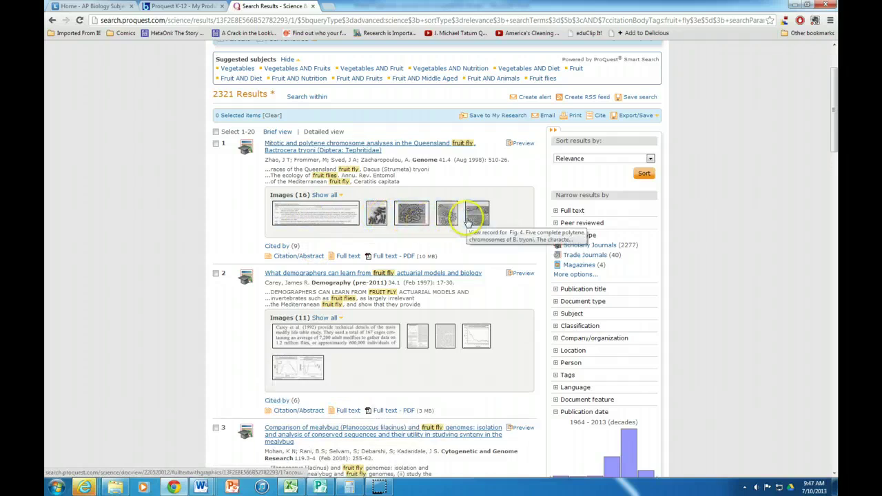
click(390, 258)
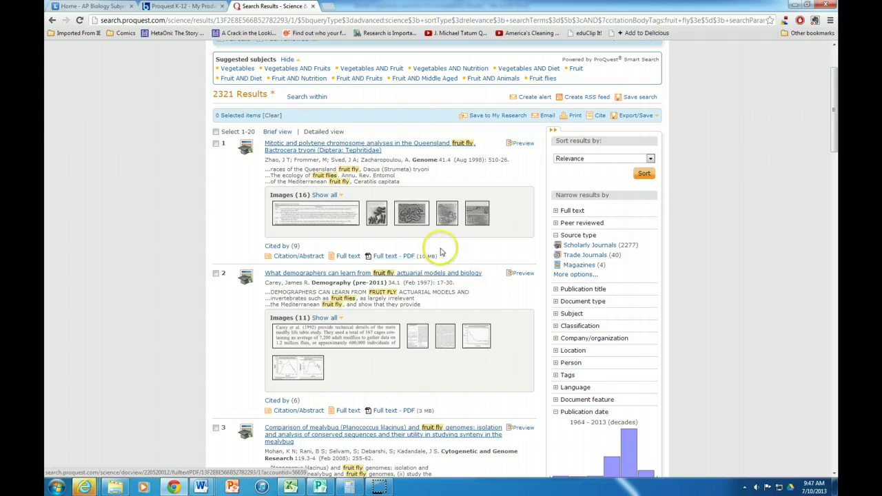
scroll(462, 255, down, 1)
scroll(480, 264, down, 2)
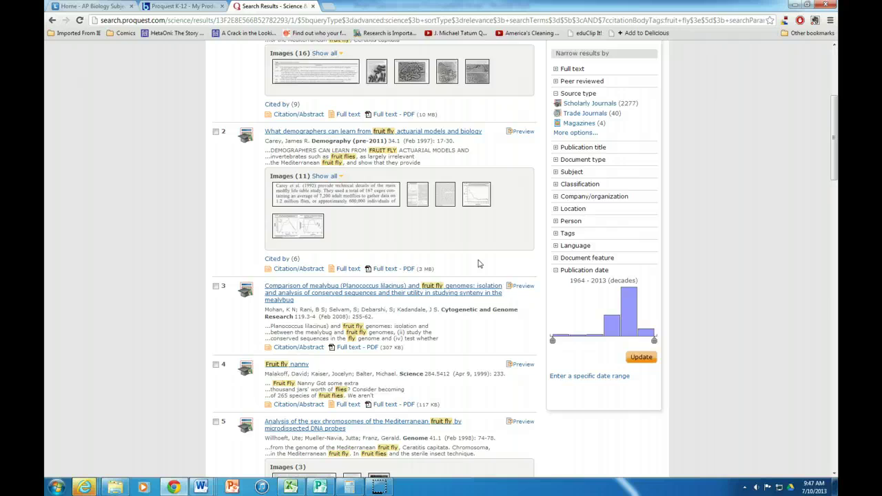
scroll(480, 264, down, 2)
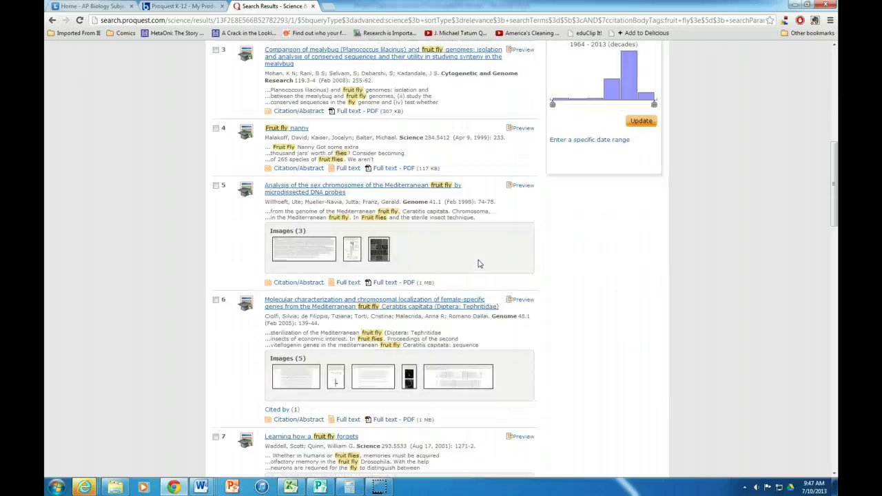
scroll(480, 264, down, 2)
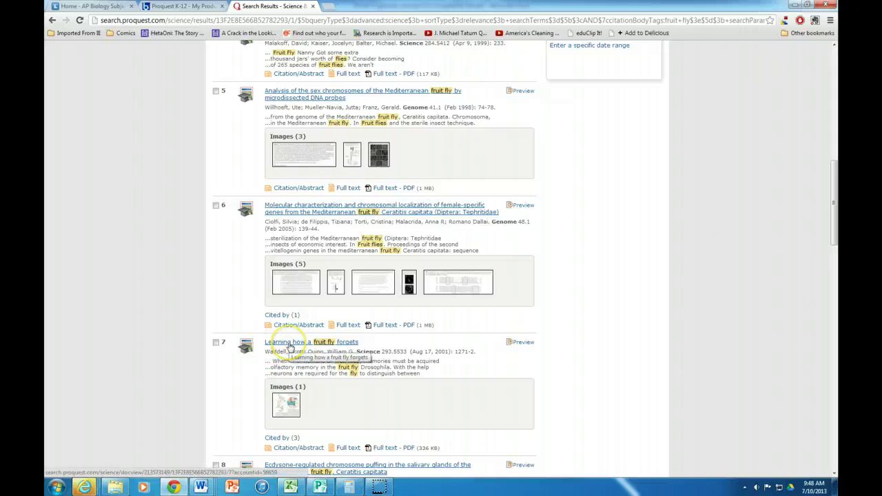
click(289, 343)
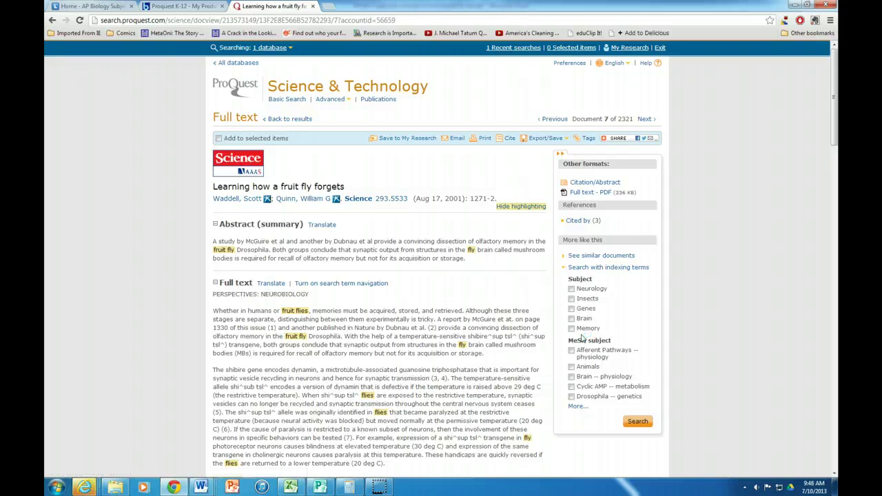
Skim the fruit fly article, then bring up its Cite dialog
scroll(581, 331, down, 10)
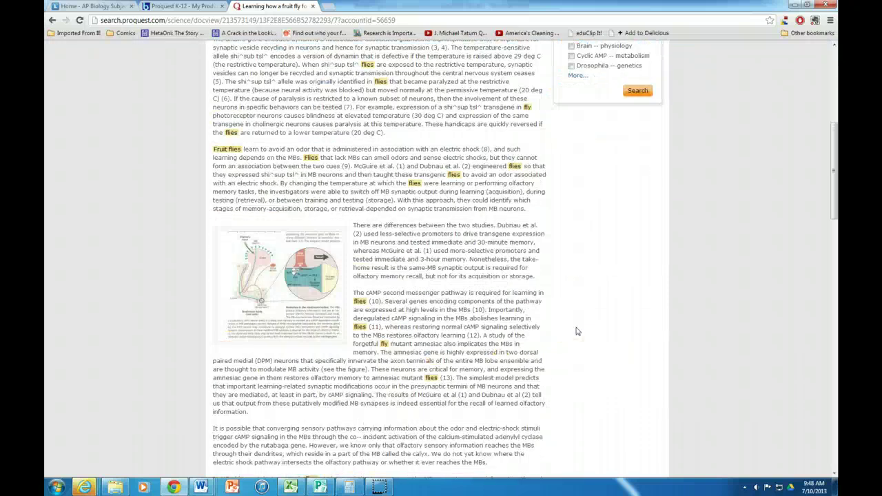
scroll(578, 332, down, 4)
scroll(577, 331, up, 14)
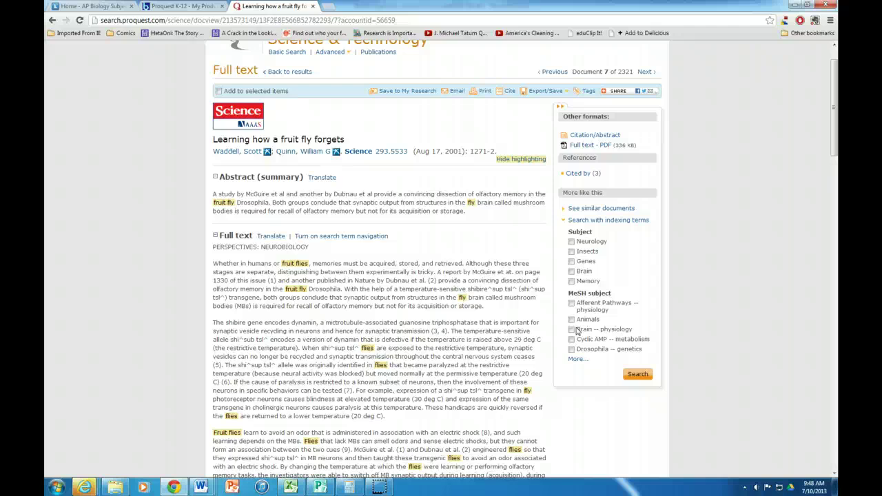
click(509, 93)
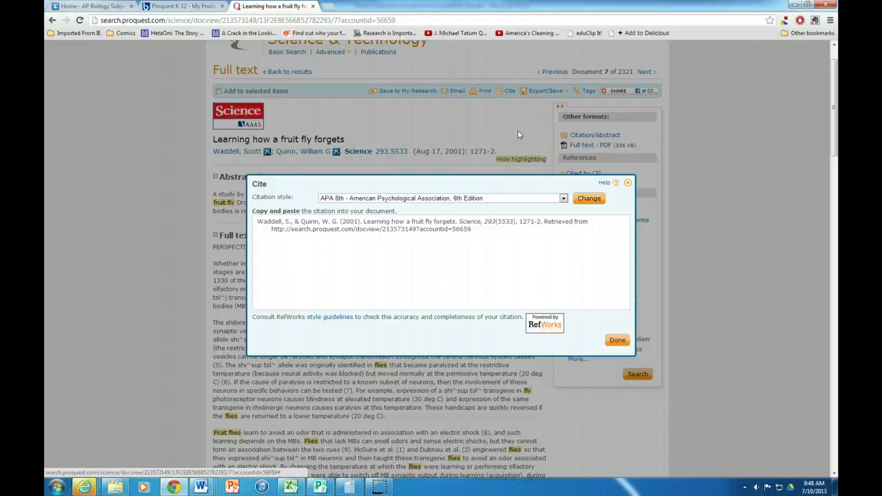
Try the CSE 7th Citation-Sequence and Name-Year styles, then close the Cite dialog
click(542, 199)
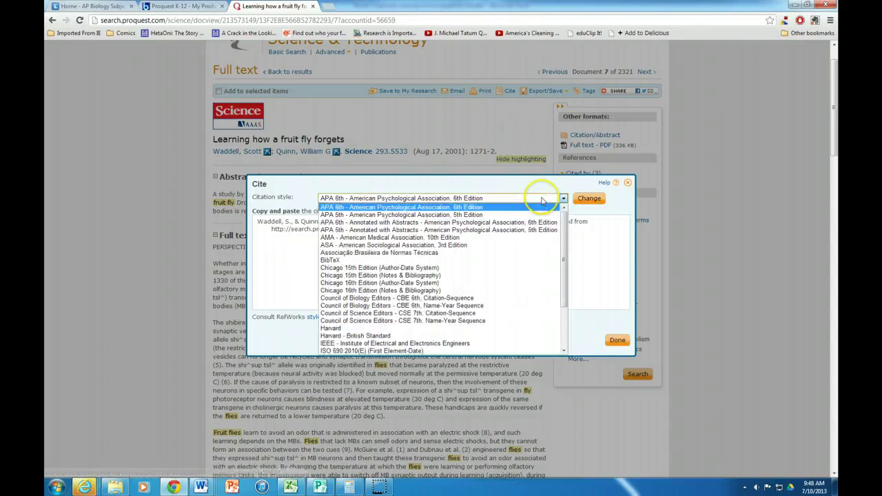
click(450, 315)
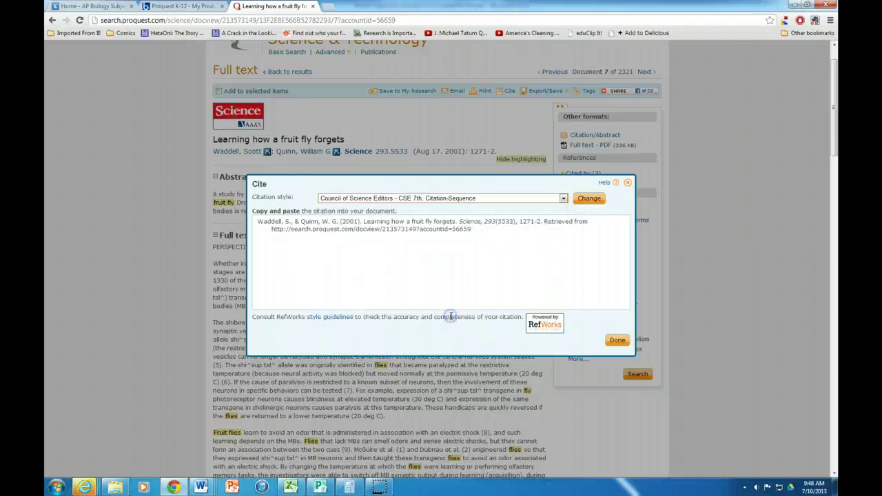
click(512, 200)
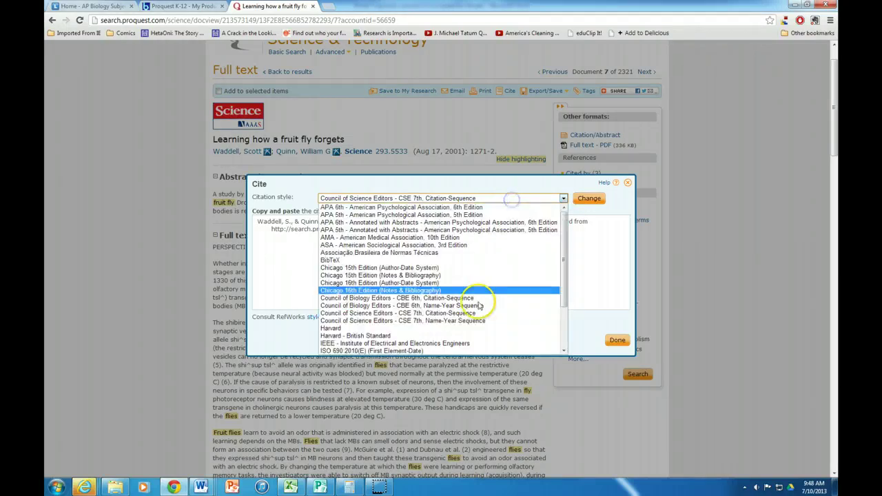
click(468, 322)
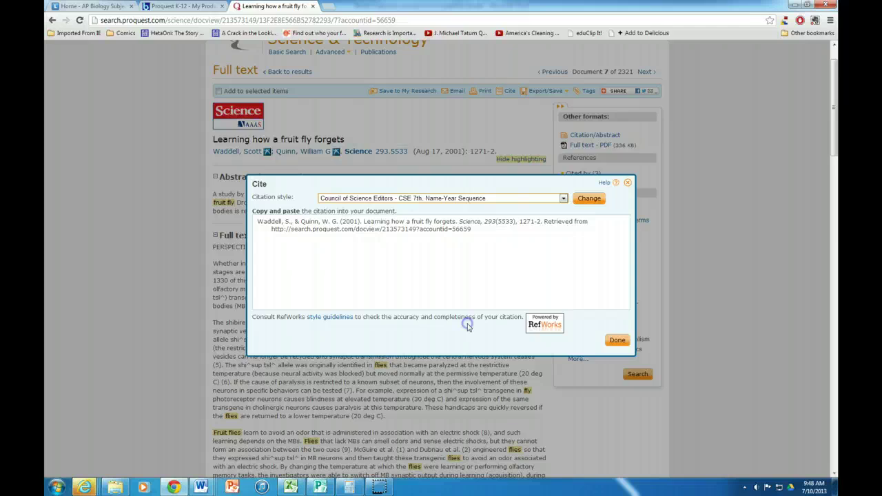
click(616, 341)
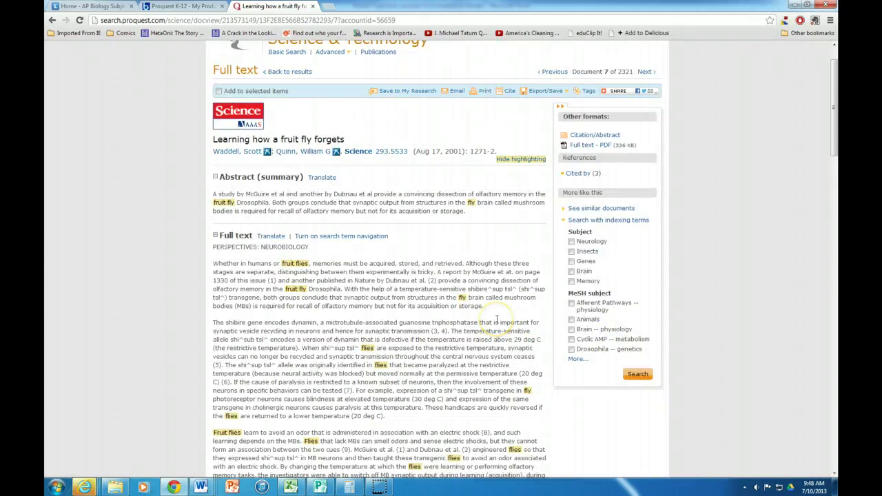
Reopen Cite, choose CSE 7th Citation-Sequence style, and highlight the whole citation
click(510, 92)
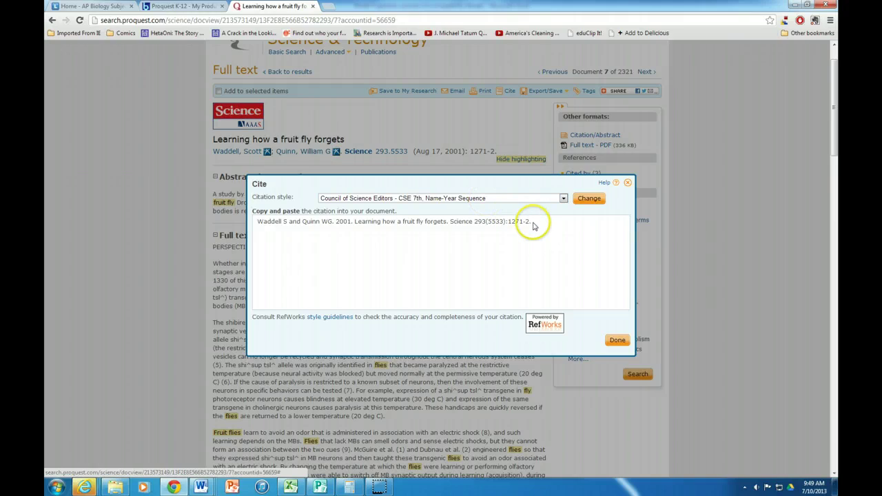
click(528, 200)
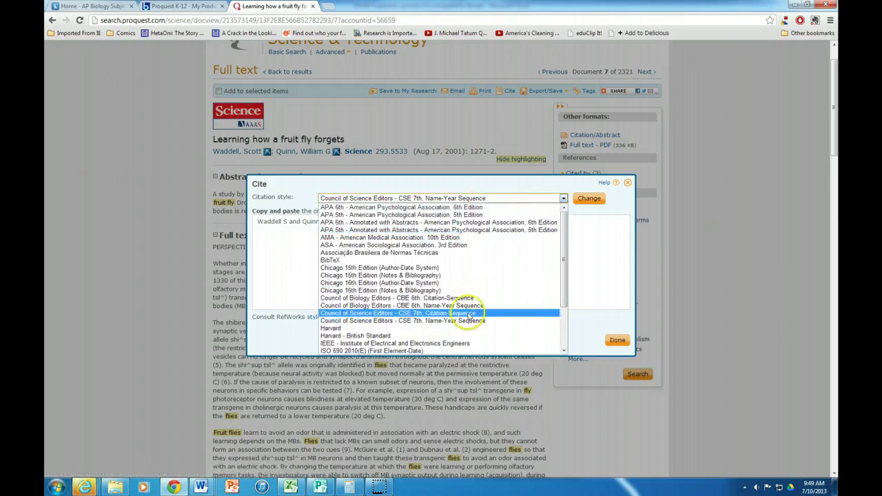
click(465, 309)
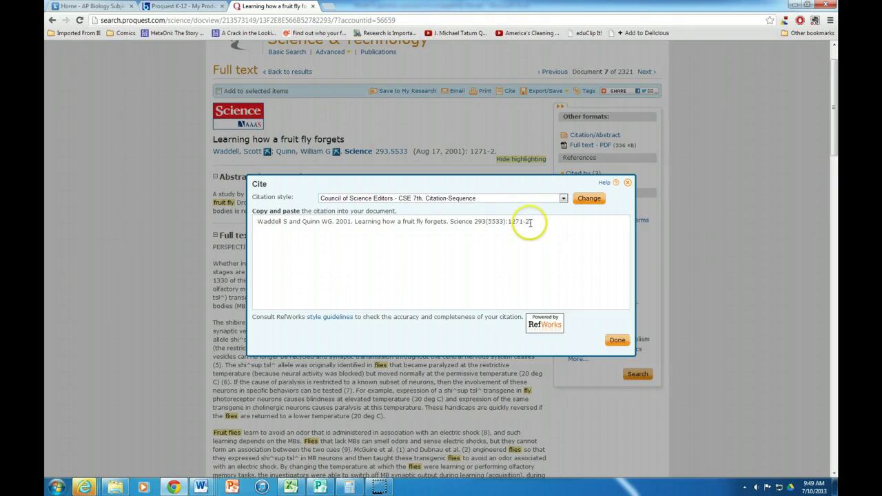
drag(531, 222, 255, 227)
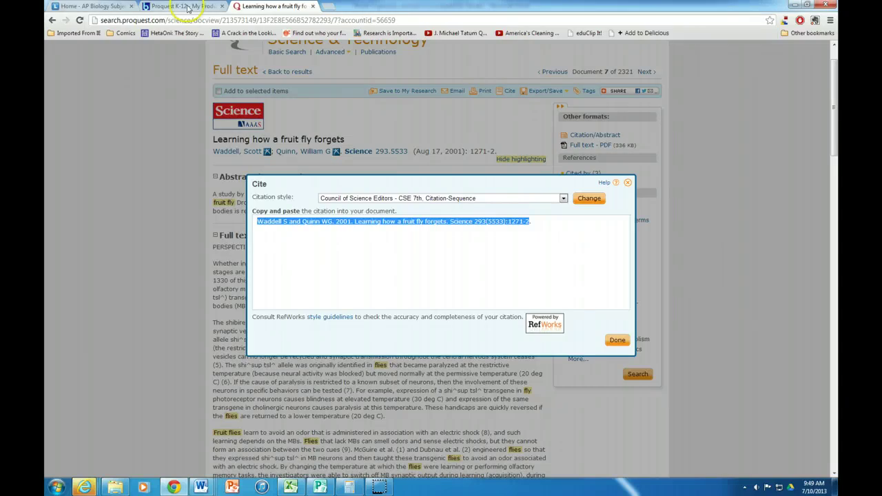
Switch back to the 'Home - AP Biology' tab and scroll to the top of the guide
click(95, 7)
scroll(275, 82, up, 2)
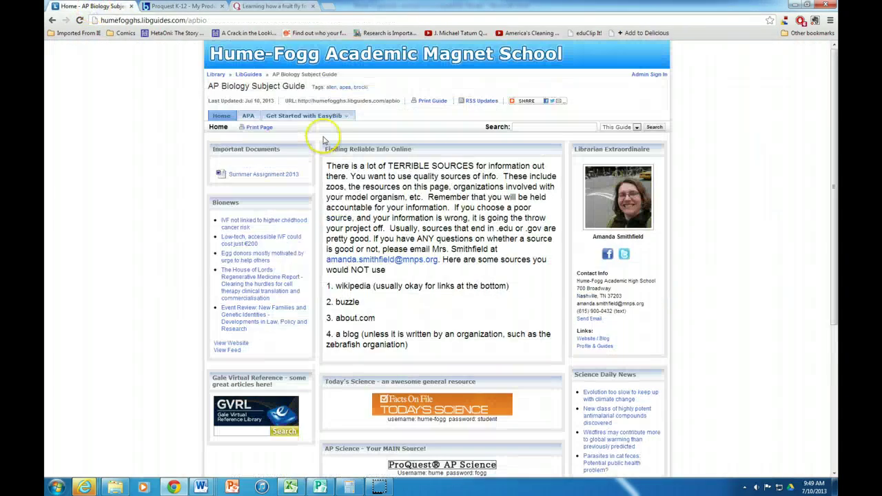
mouse_move(341, 115)
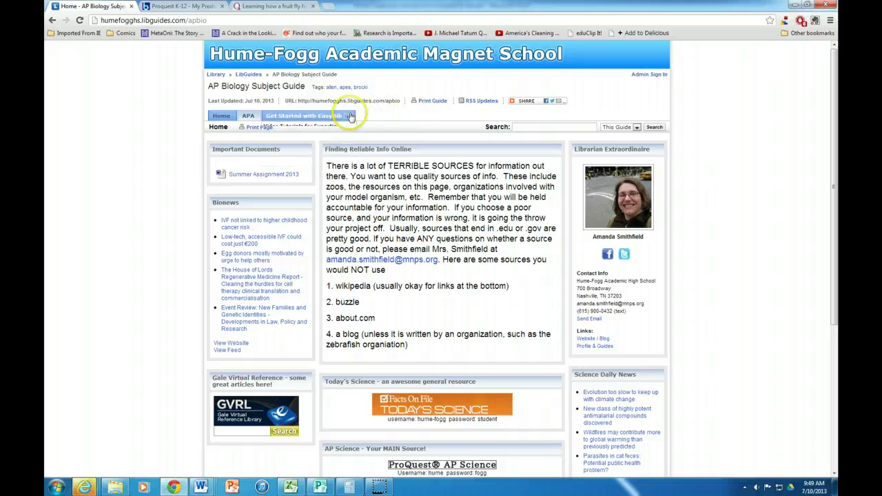